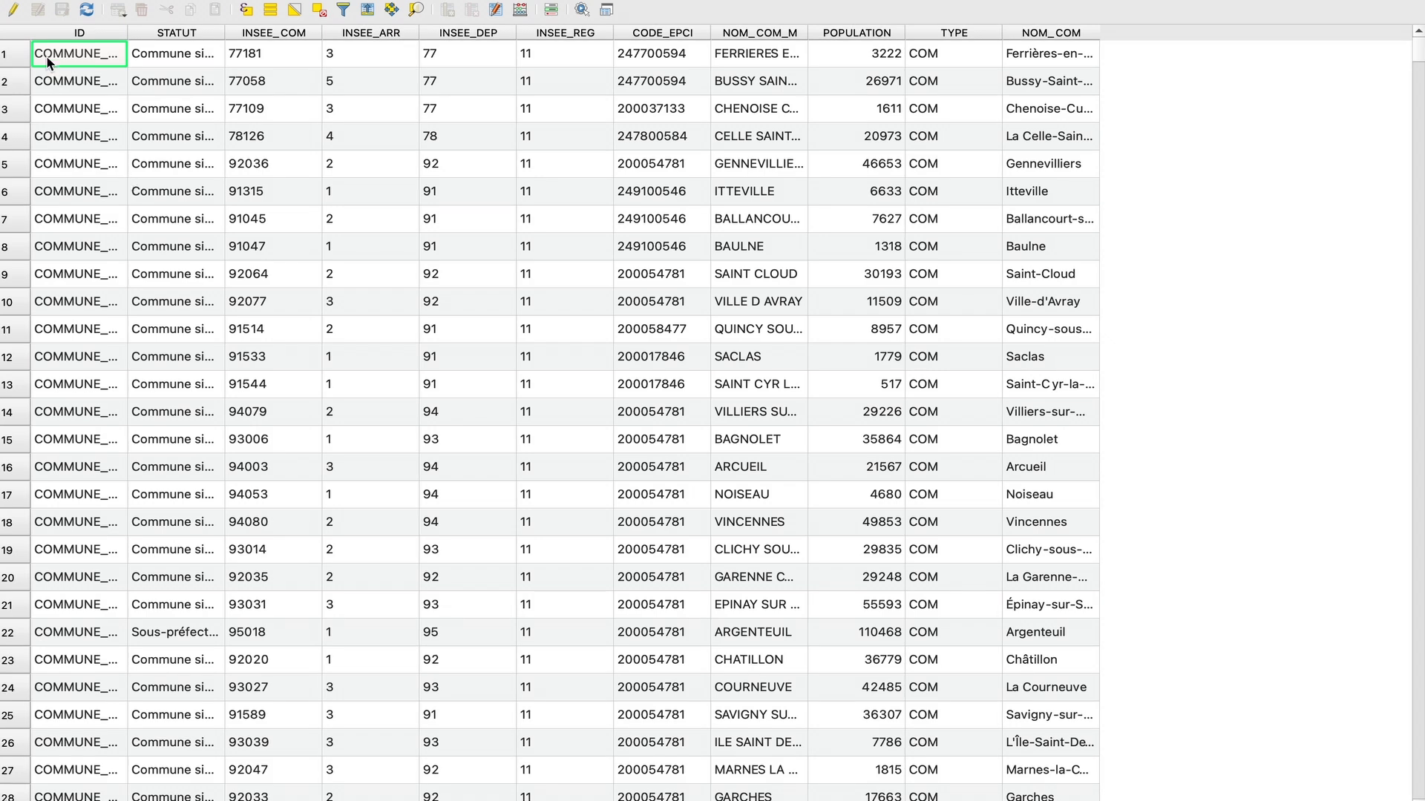
click(12, 9)
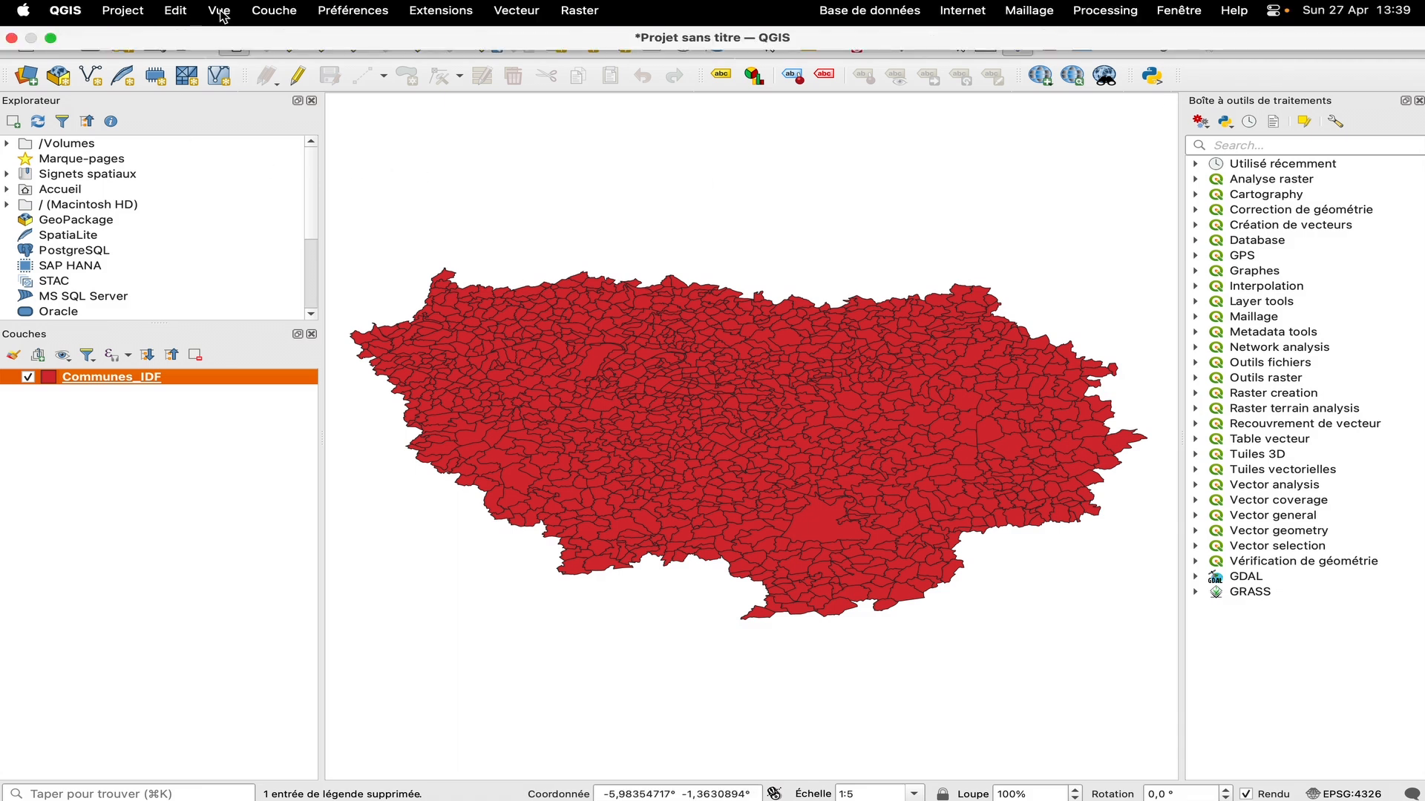
click(219, 10)
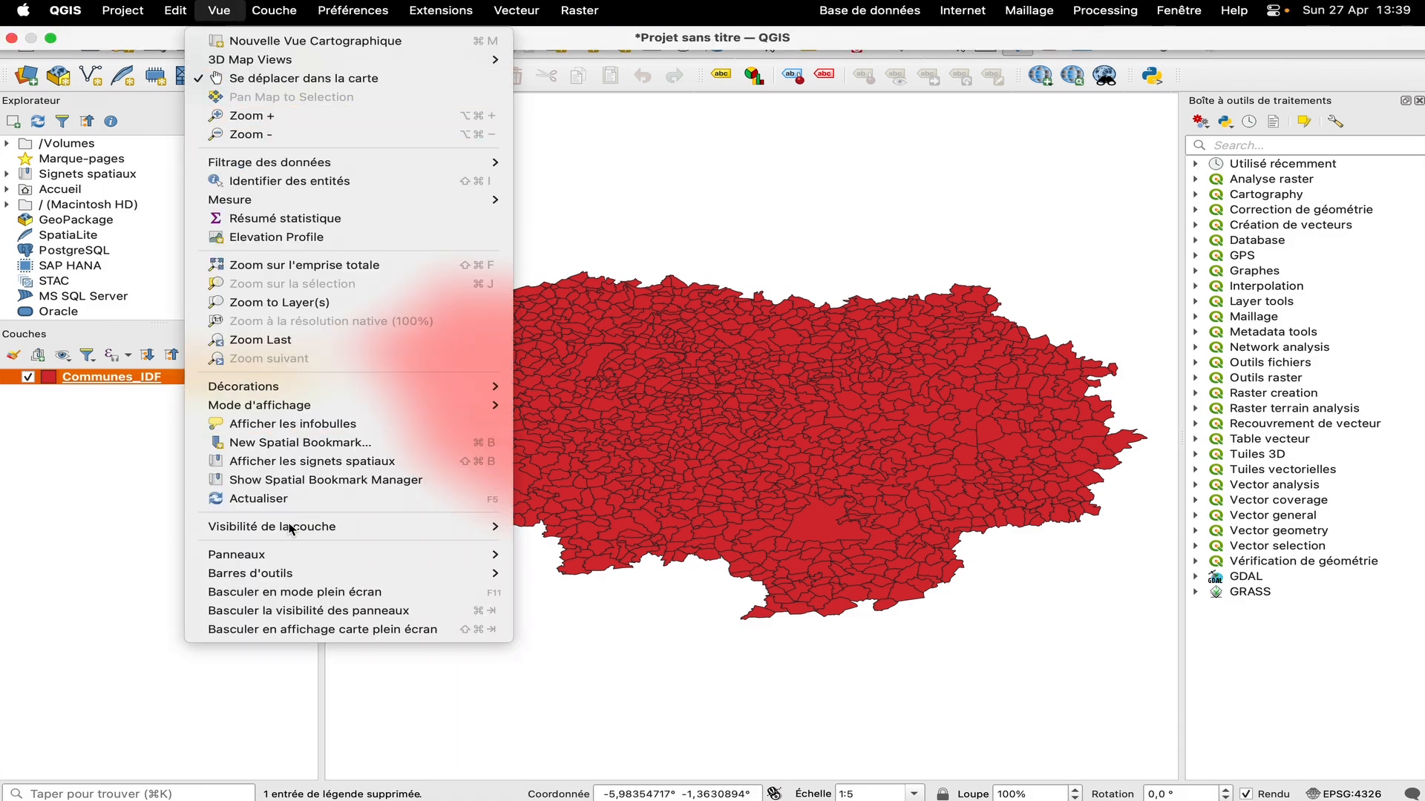
mouse_move(299, 562)
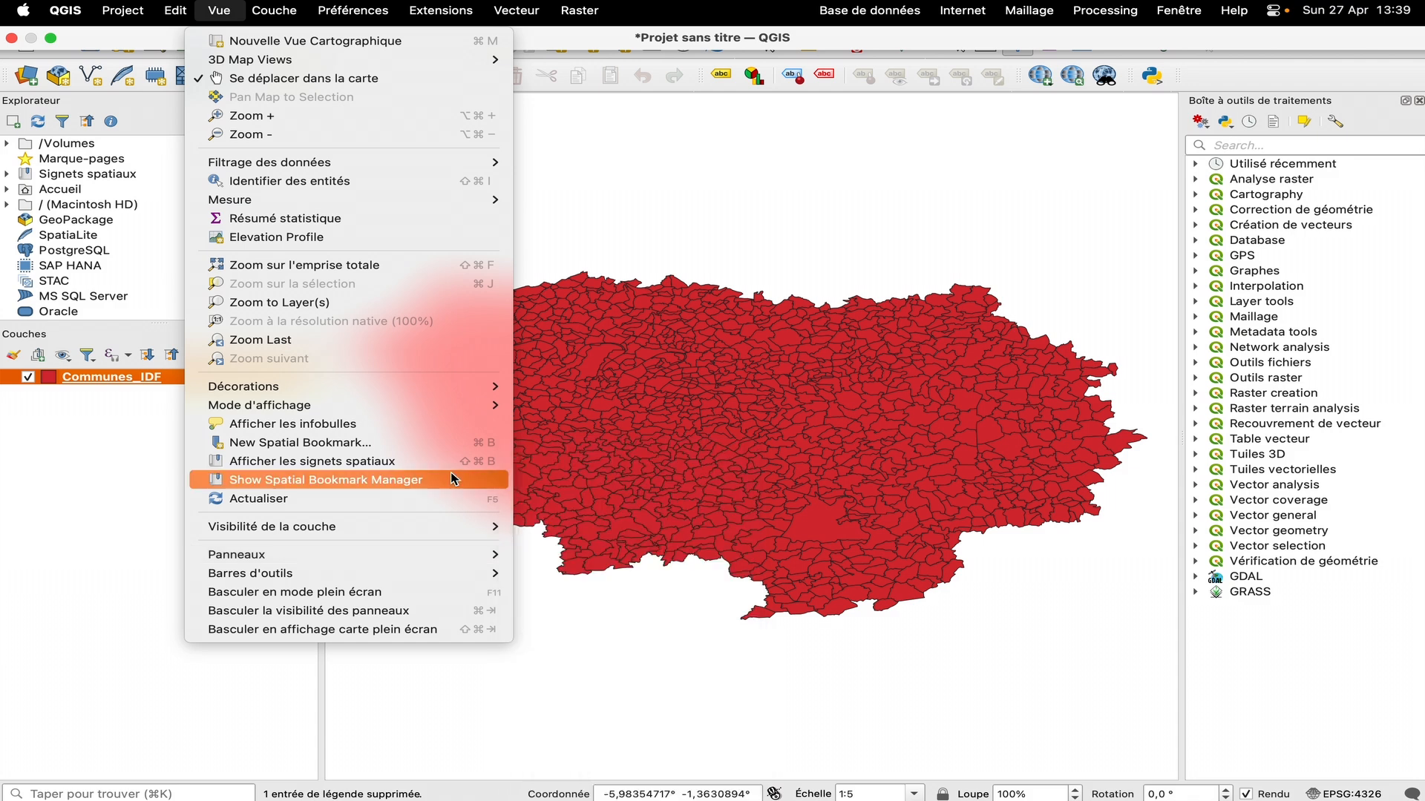
mouse_move(443, 564)
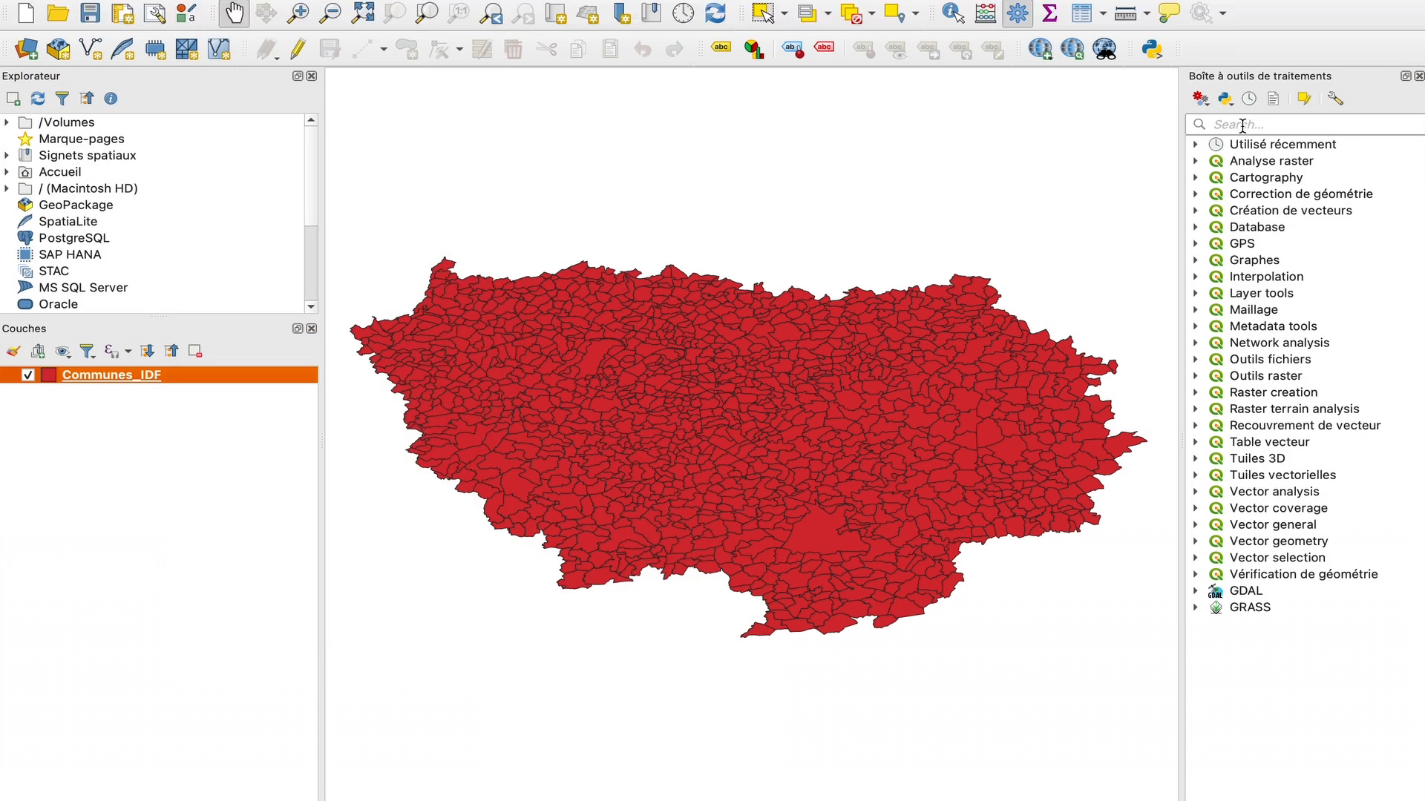
- Search the processing toolbox for "refactor" and open the Refactor fields algorithm
click(1240, 126)
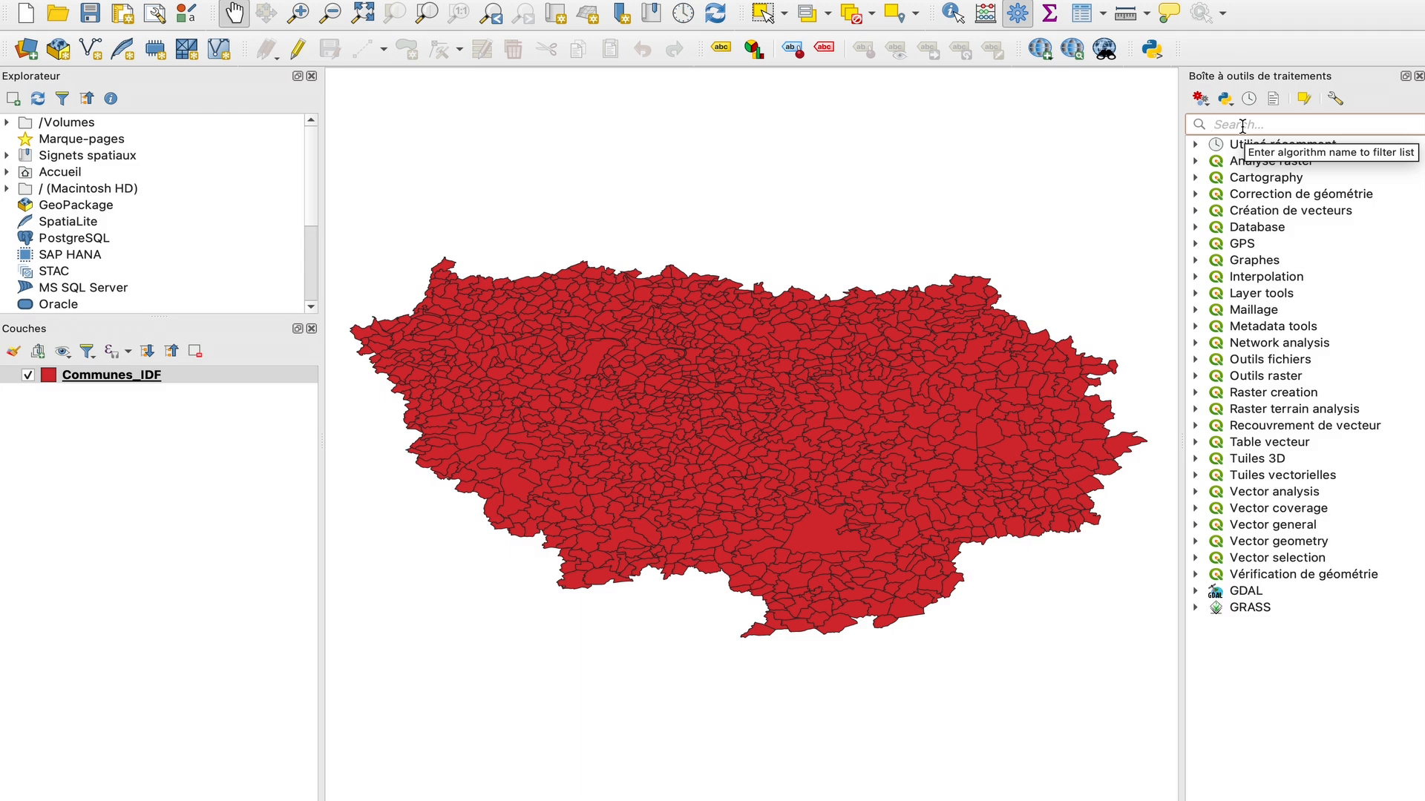
text(refactor)
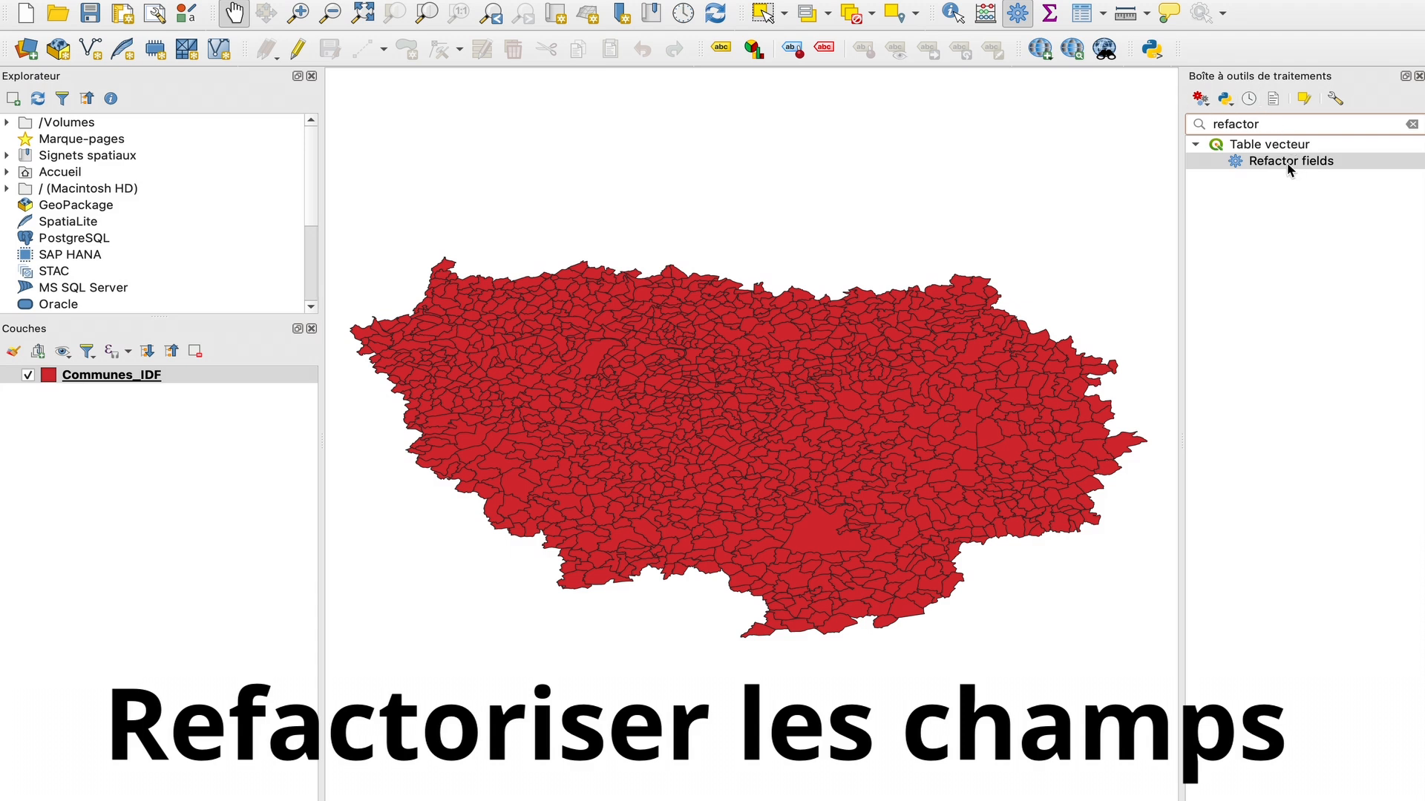
double_click(1289, 162)
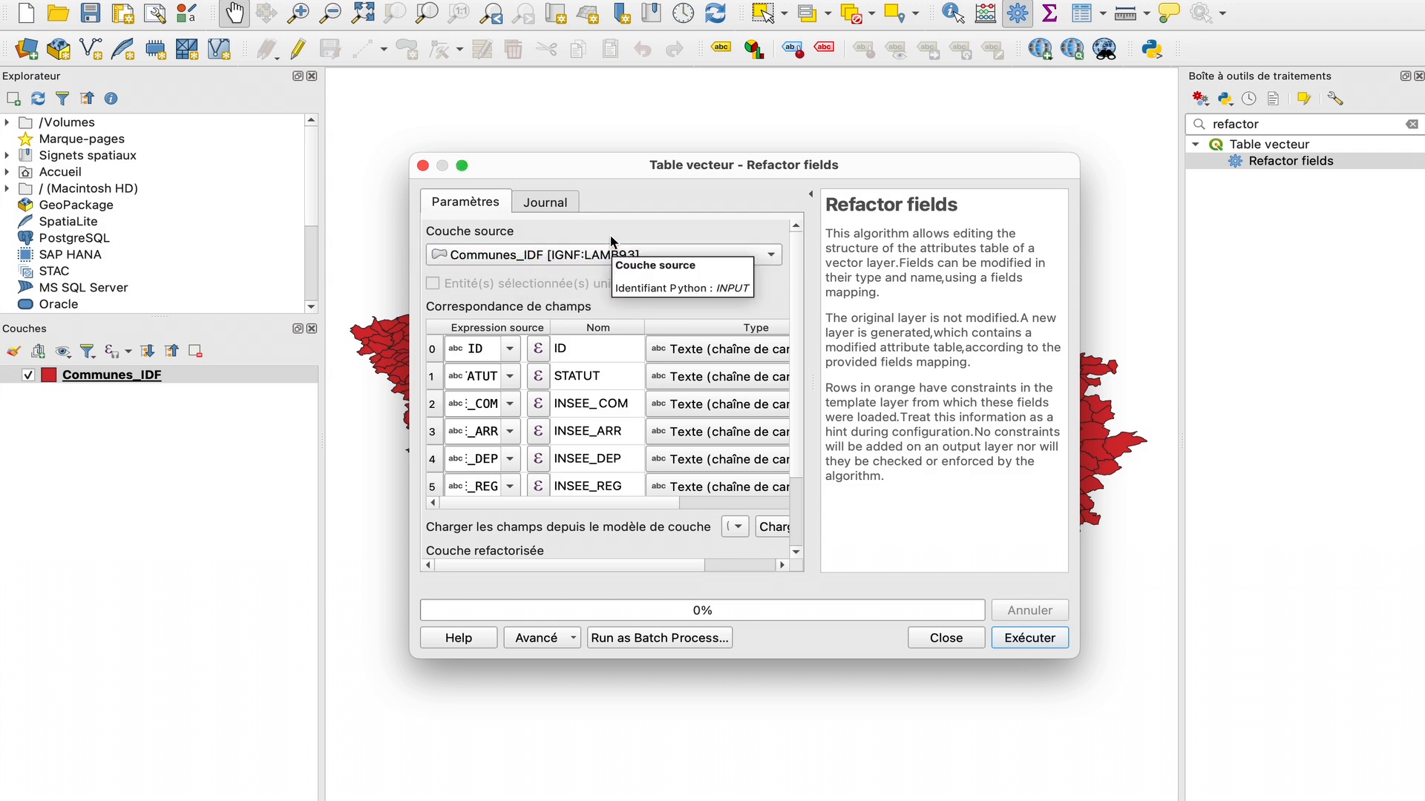
- Enlarge and reposition the Refactor fields dialog so that the whole field mapping table fits
drag(1069, 657, 1388, 800)
drag(816, 175, 554, 57)
drag(1162, 722, 1421, 797)
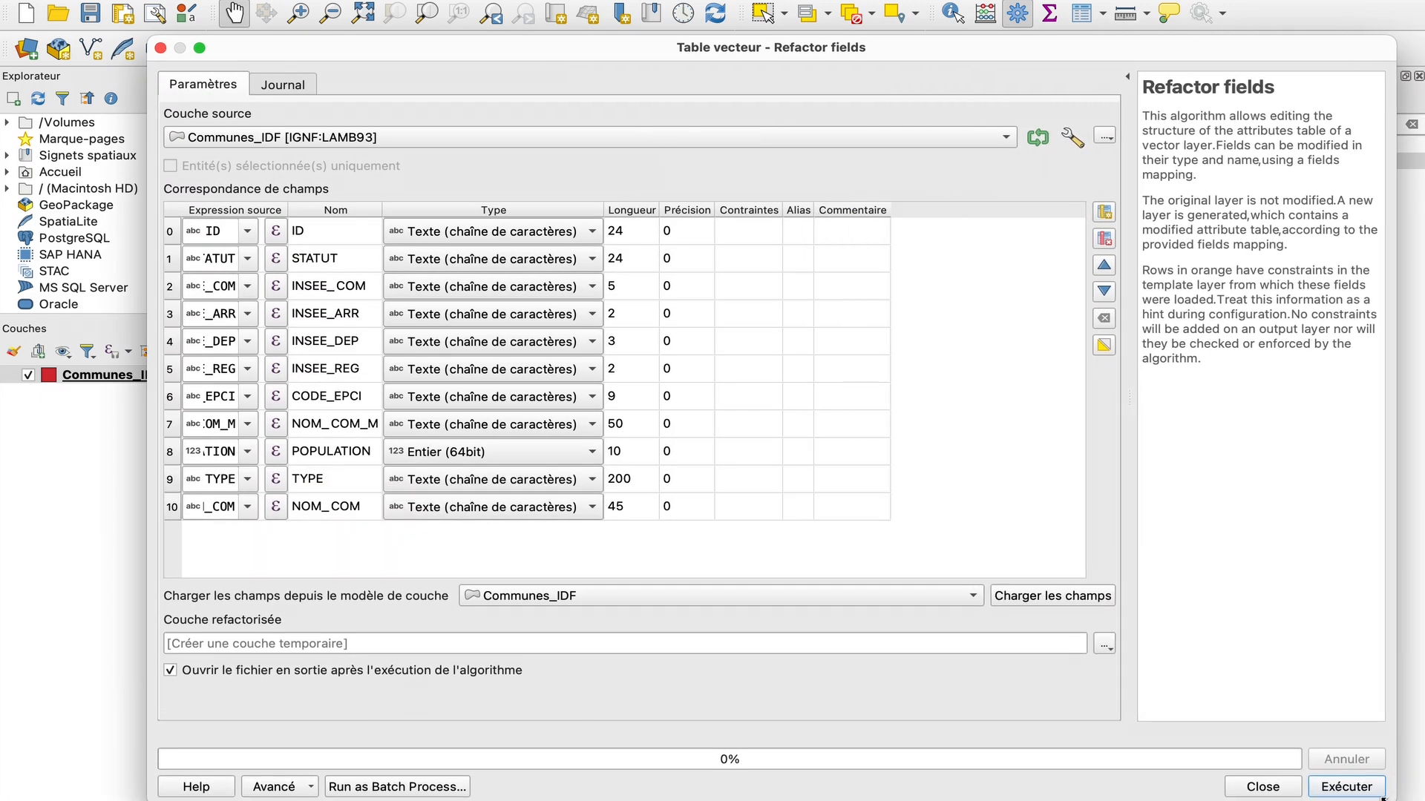
drag(677, 46, 762, 52)
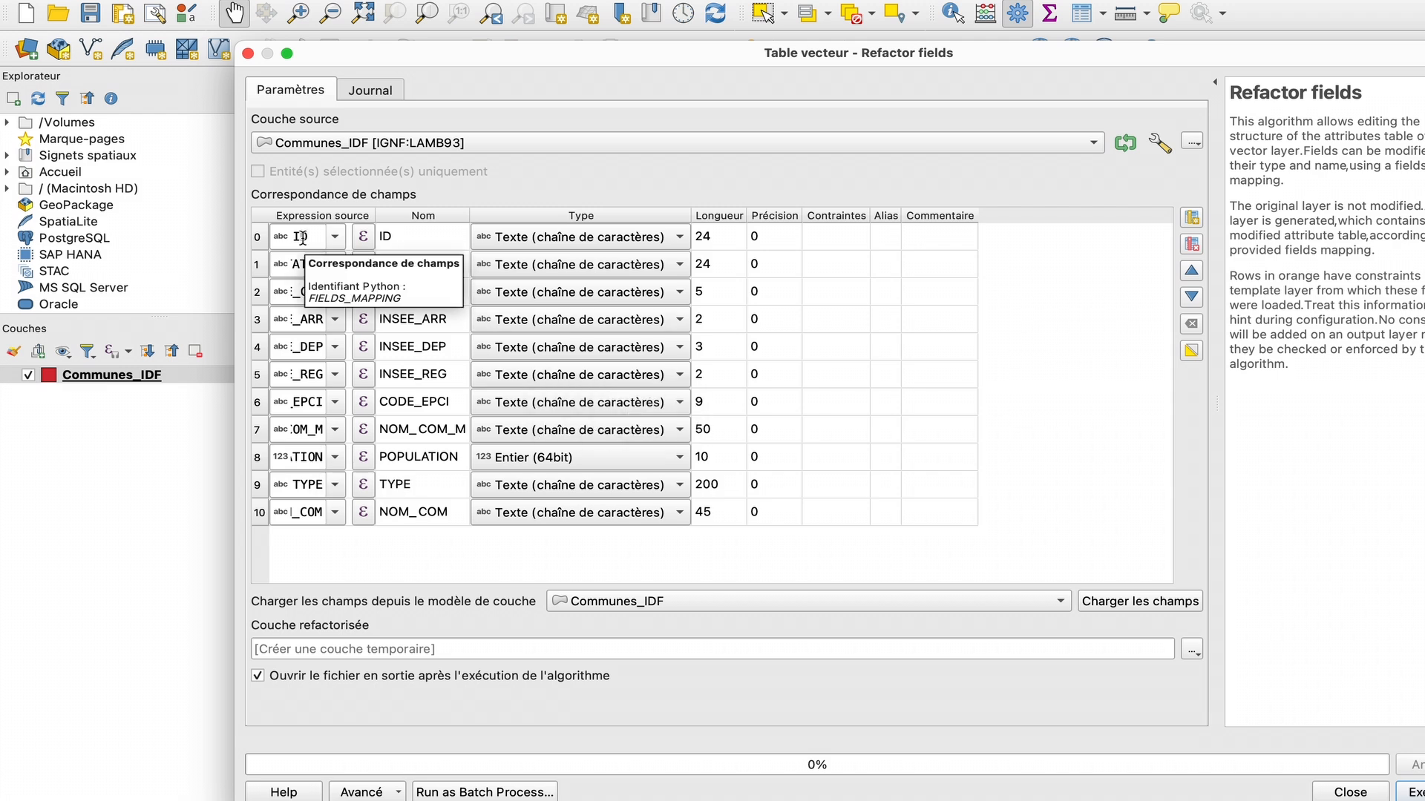
- Widen the source expression column of the field mapping and keep ID as the first field's source expression
click(336, 237)
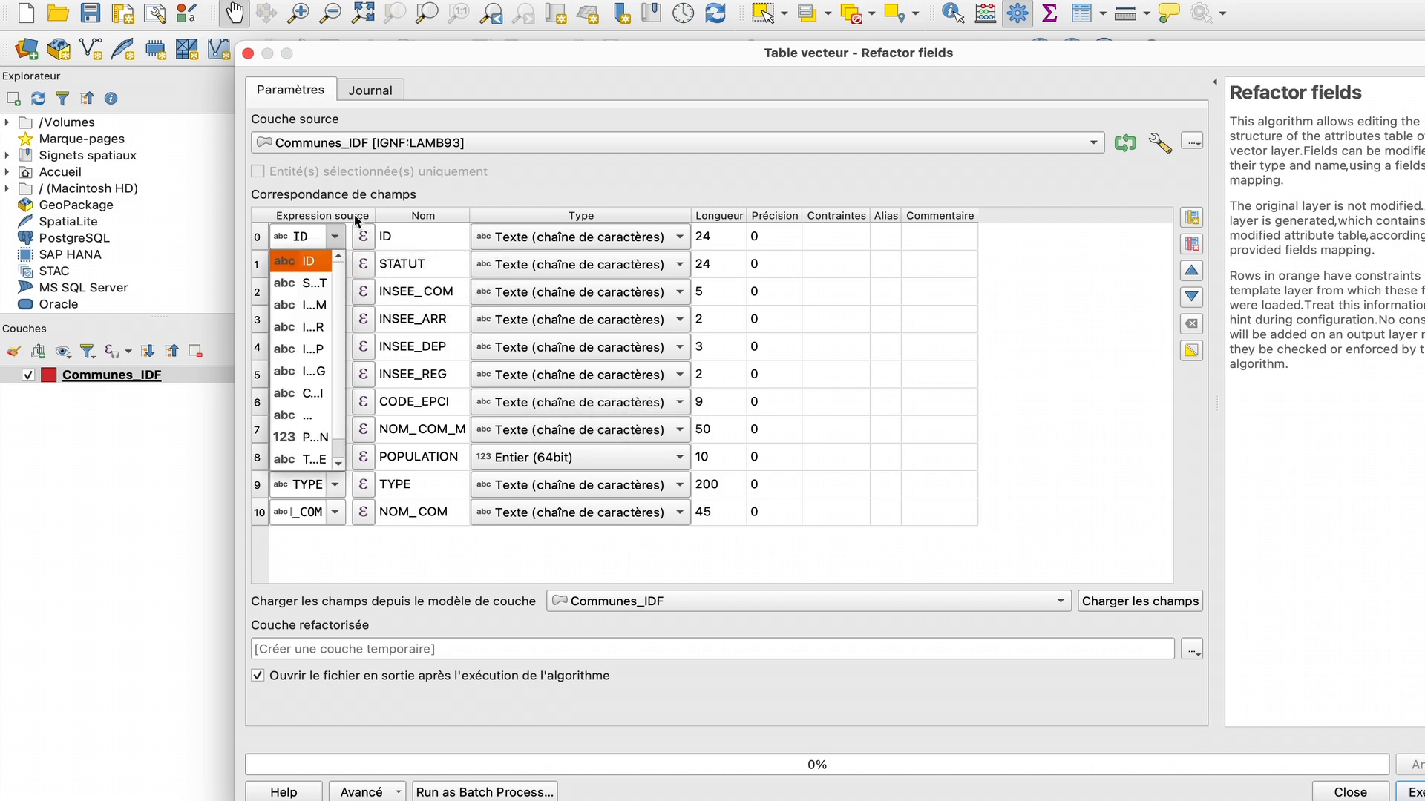
click(430, 182)
drag(376, 210, 435, 209)
click(395, 237)
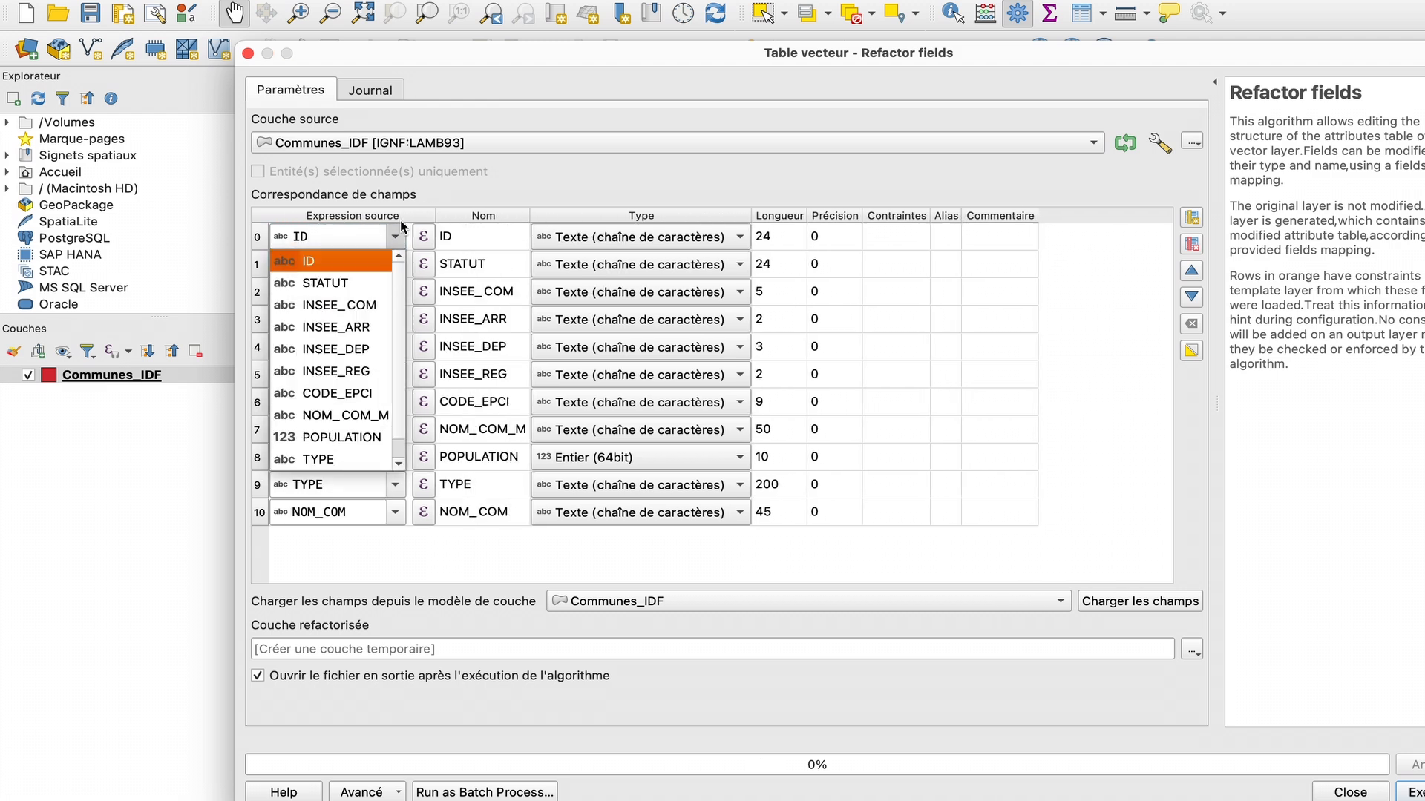
click(385, 261)
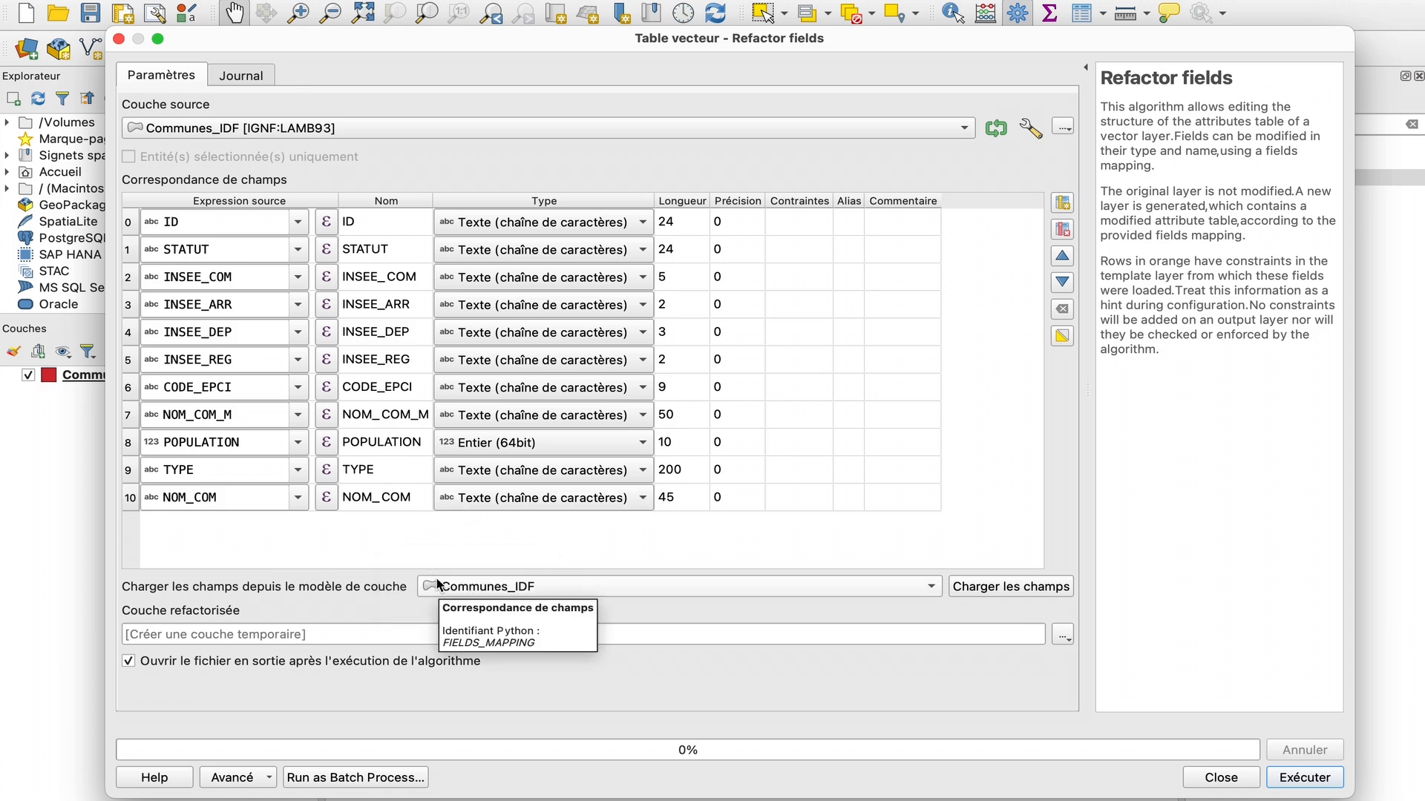
- Reorder the field mapping so that ID takes second place, directly below STATUT
click(130, 222)
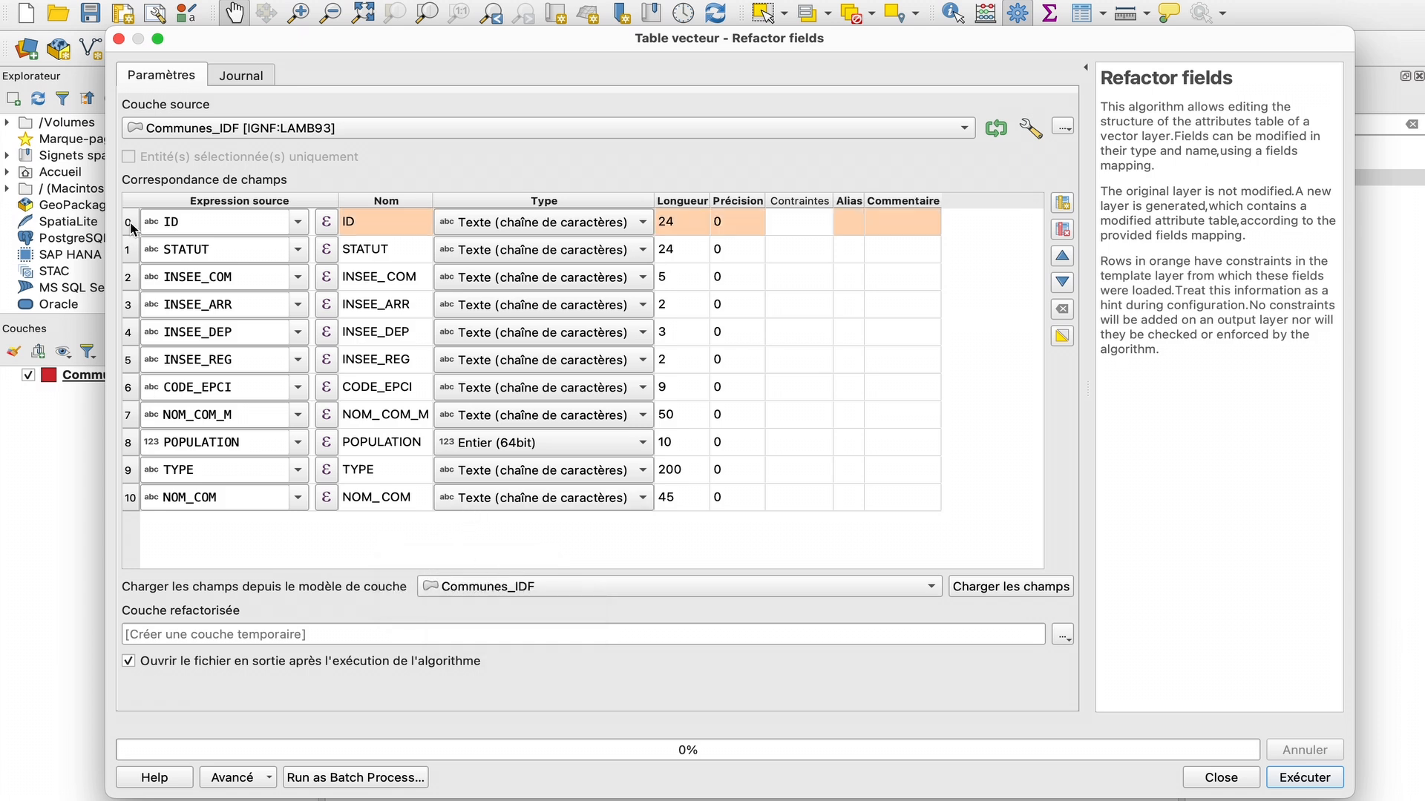
click(1063, 282)
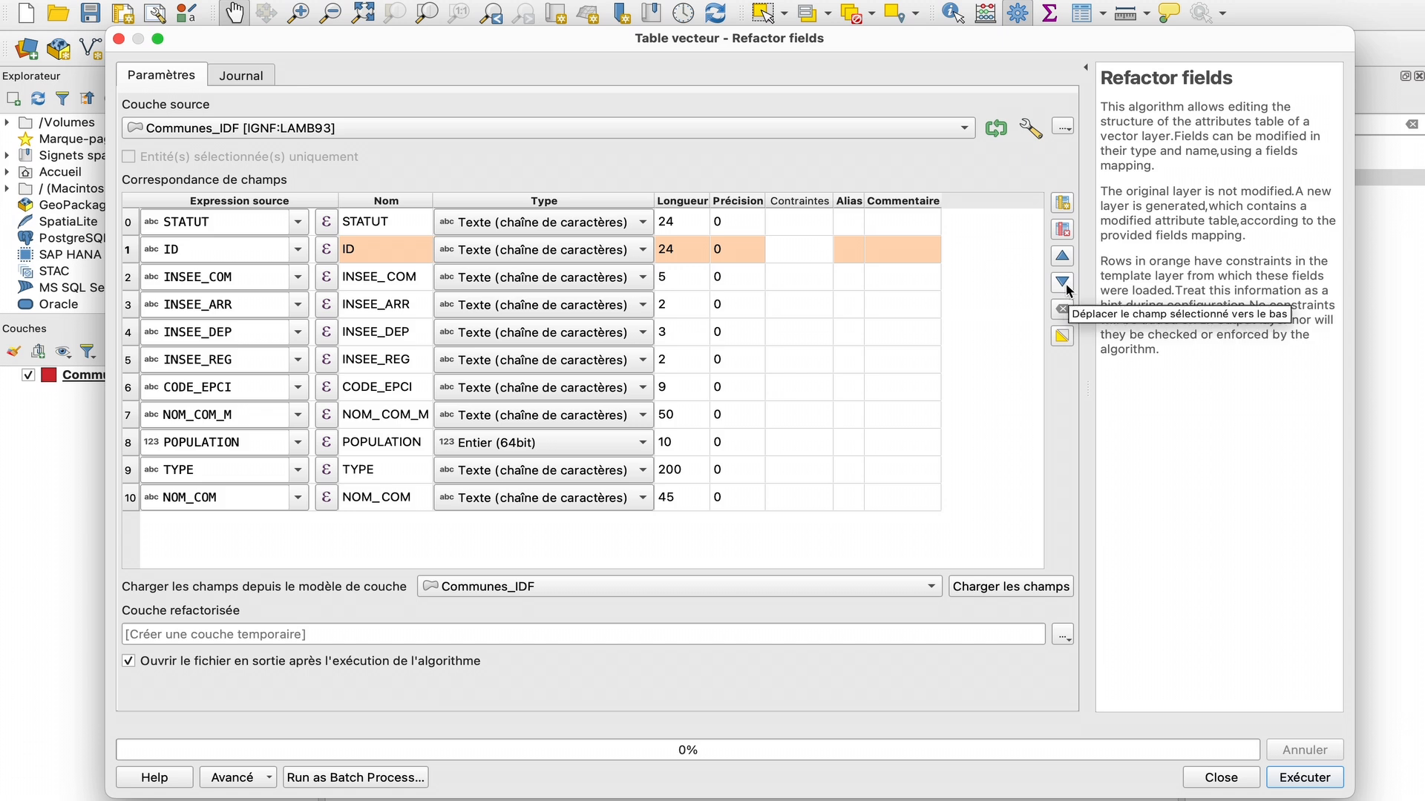
click(1066, 286)
click(1067, 285)
click(1066, 286)
click(1064, 257)
click(1064, 257)
click(1063, 257)
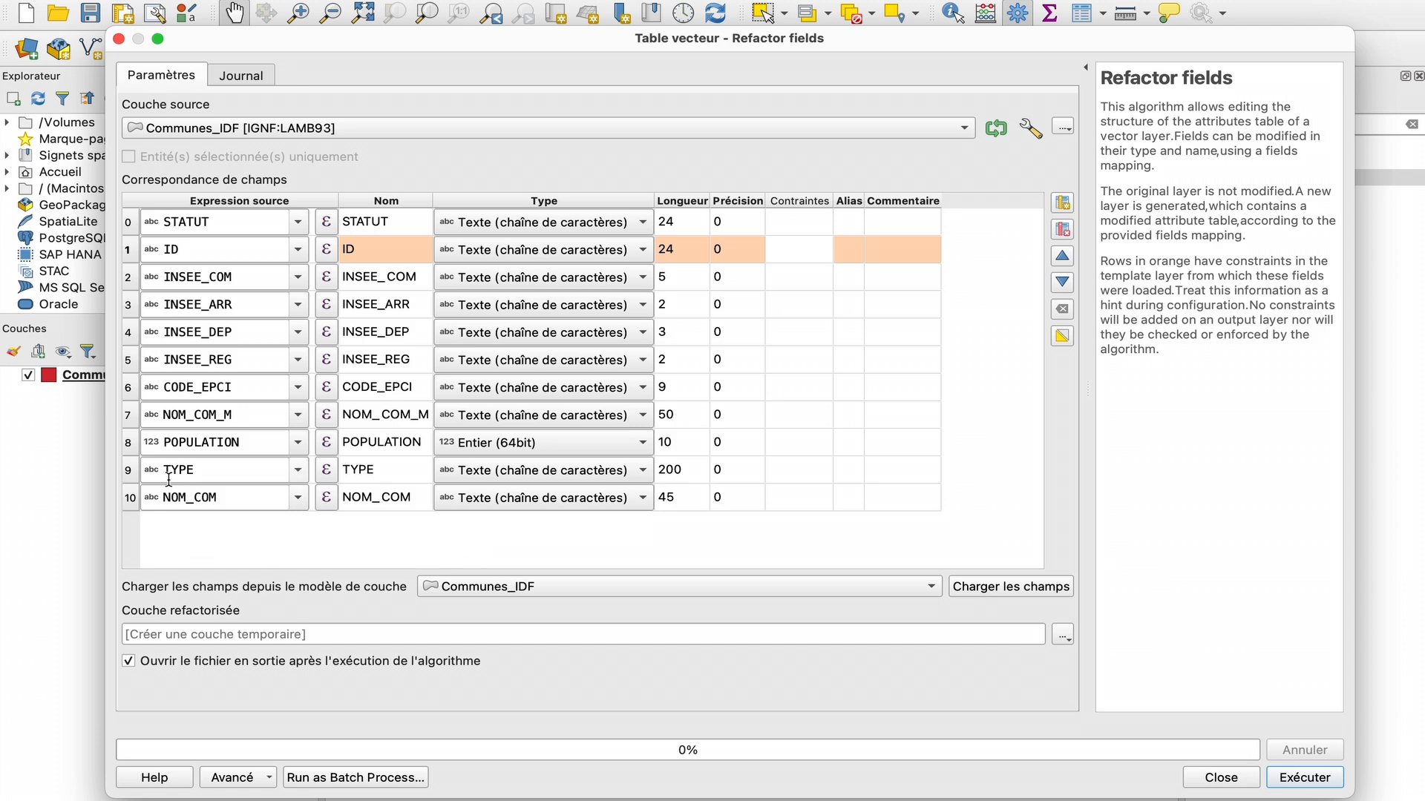
- Move the POPULATION field to the end of the field mapping, after NOM_COM
click(128, 442)
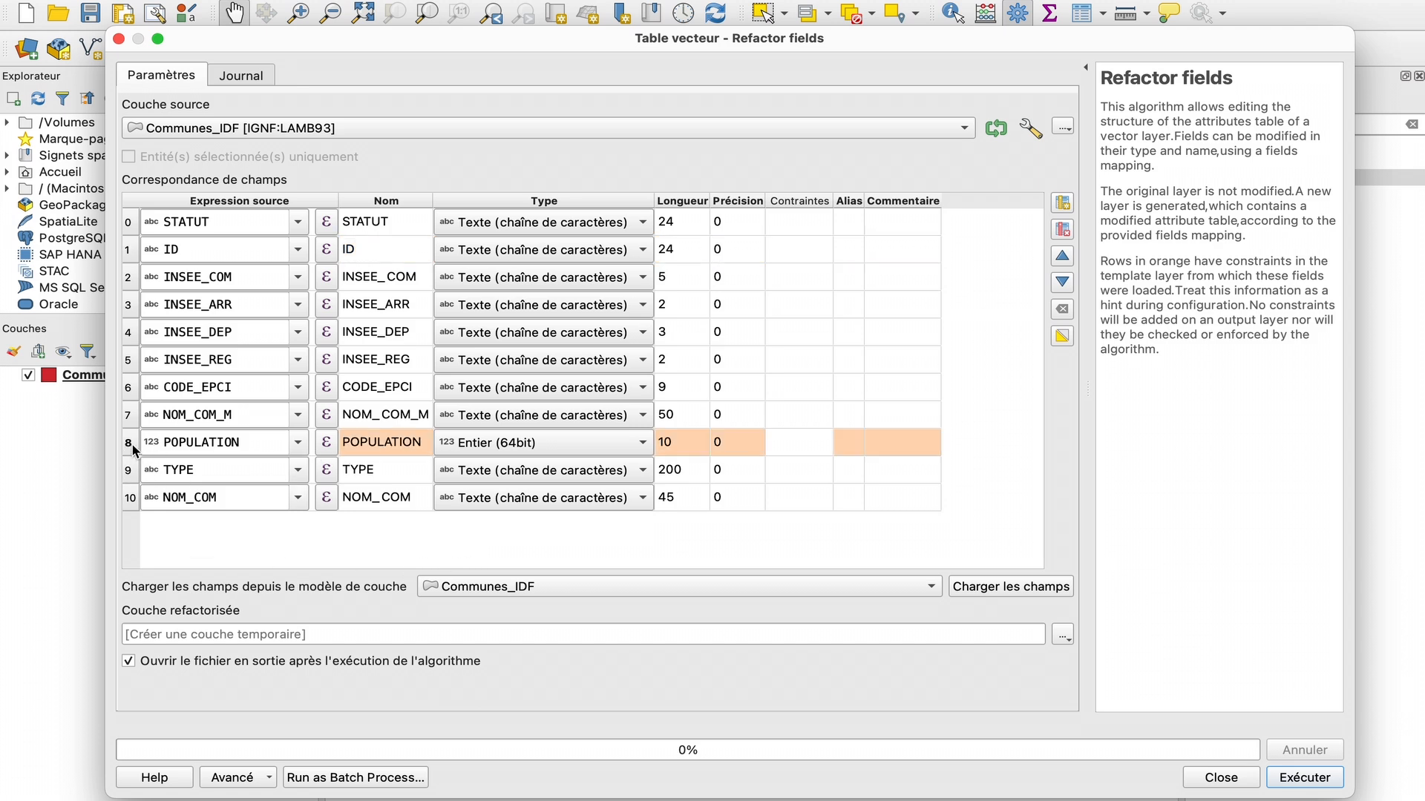
click(1063, 283)
click(1062, 282)
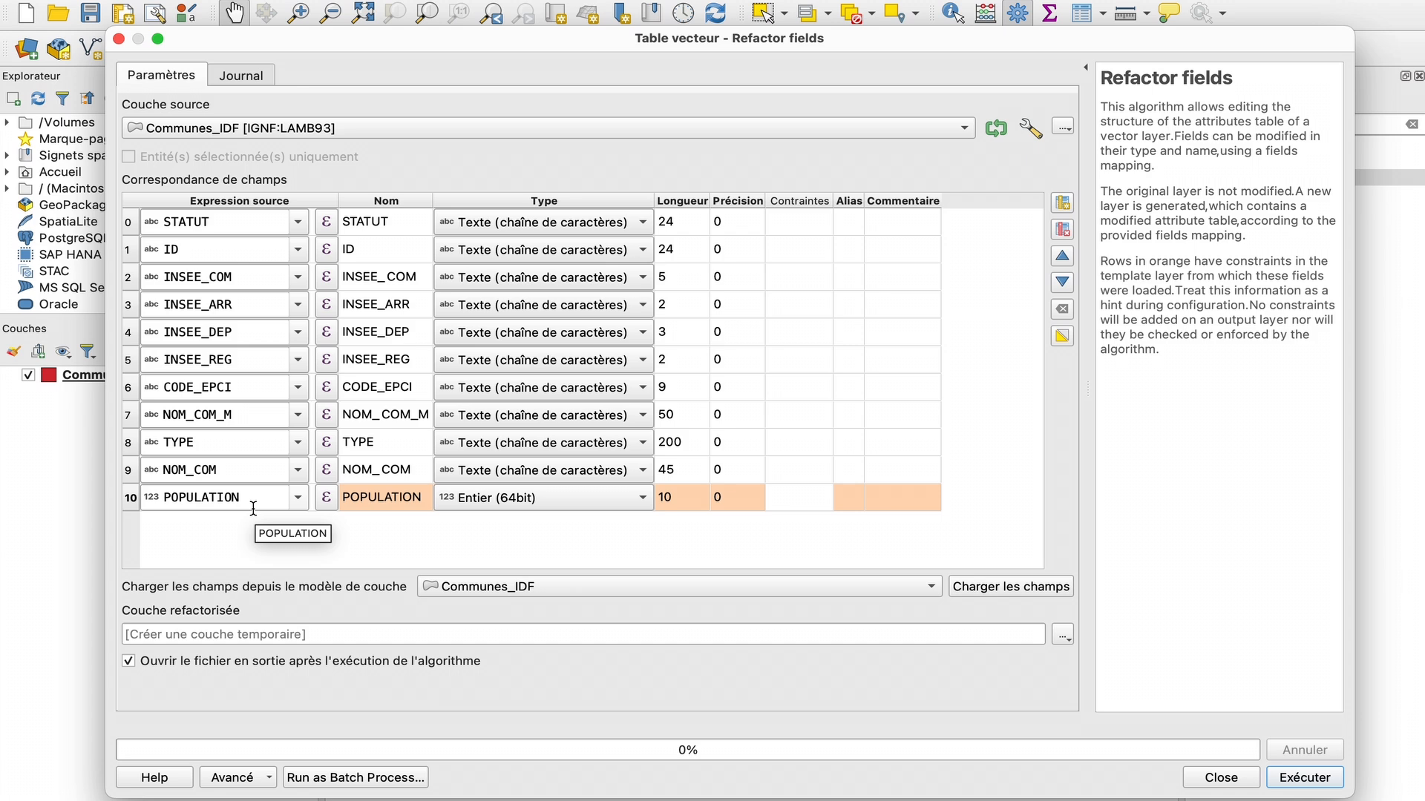
click(381, 549)
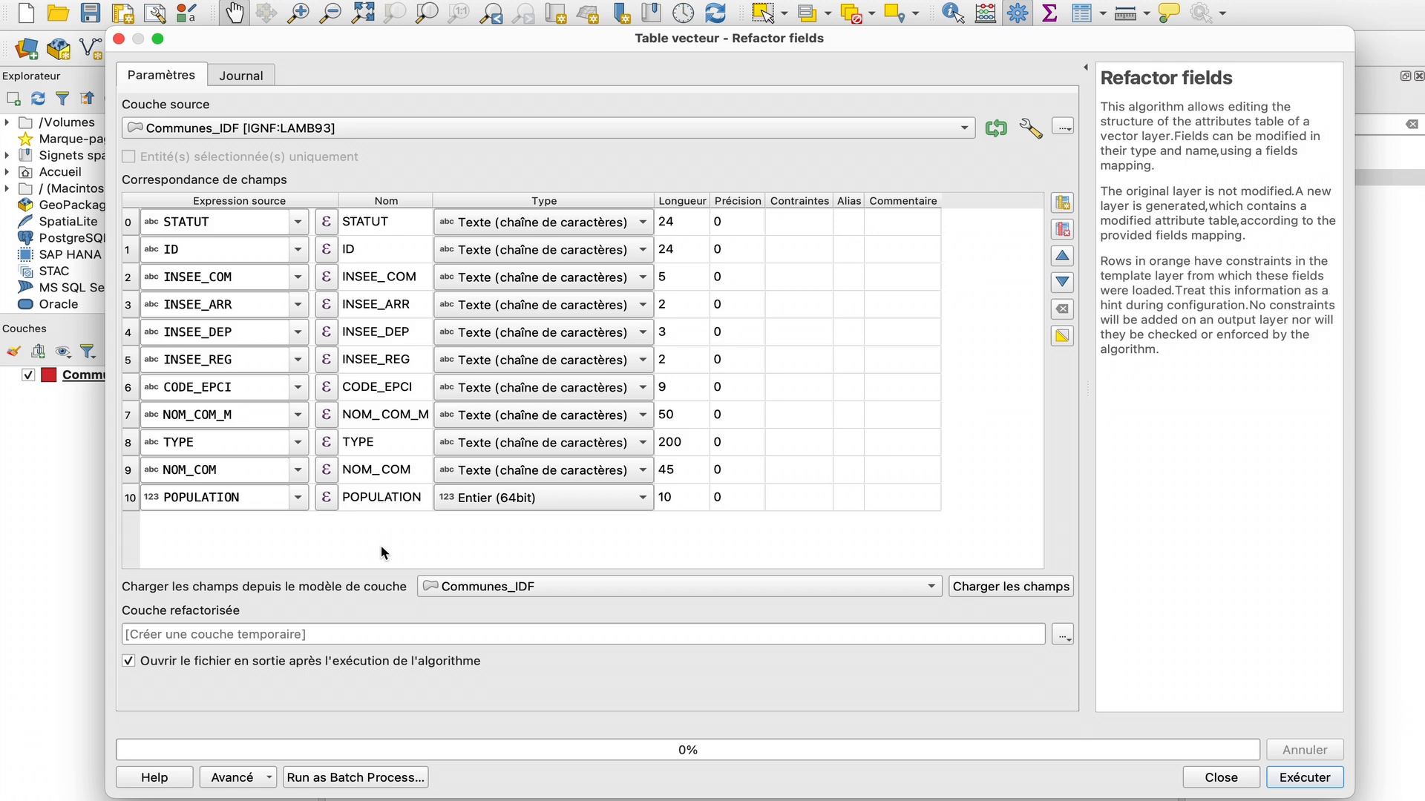
- Rename the output field POPULATION to pop and the output field NOM_COM to nom
double_click(380, 499)
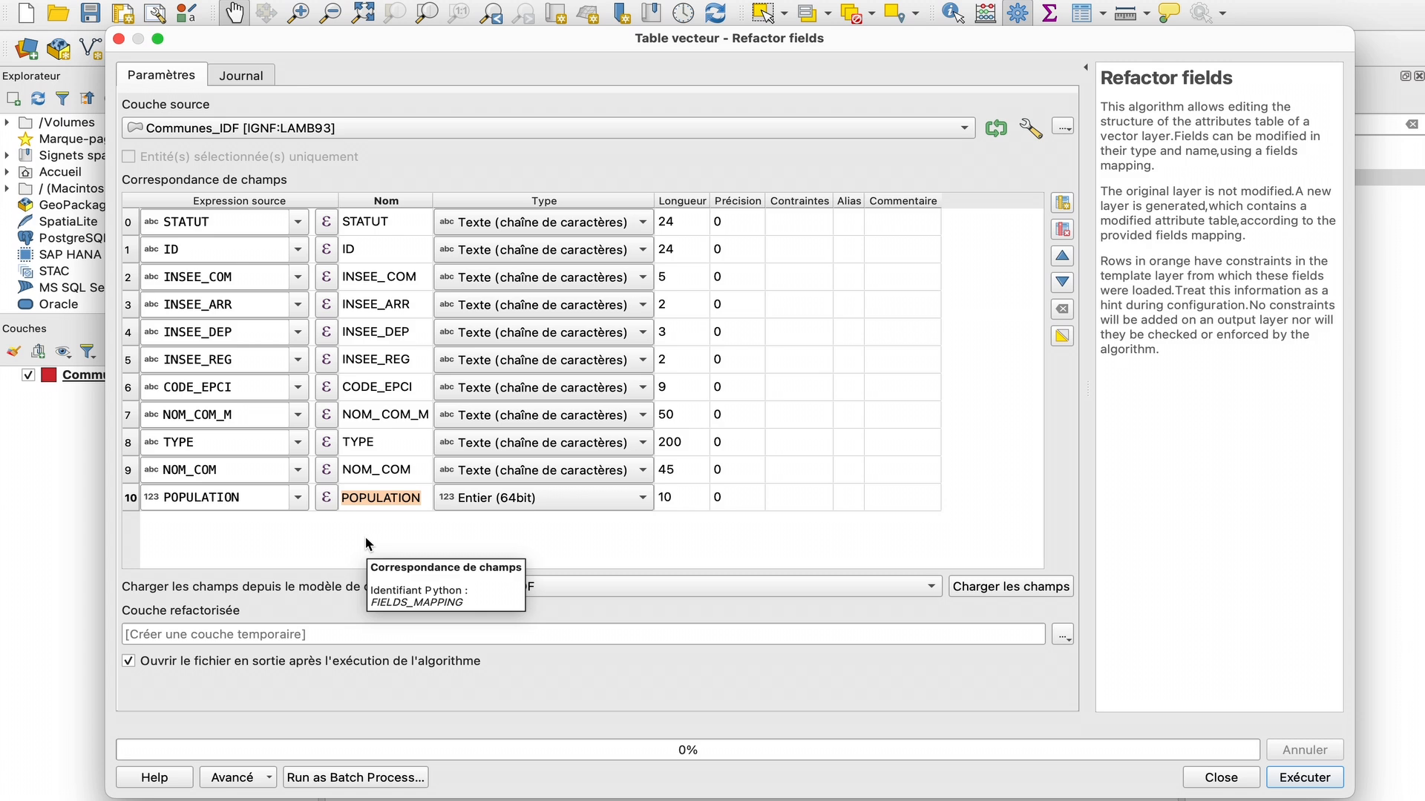
text(pop)
key(Return)
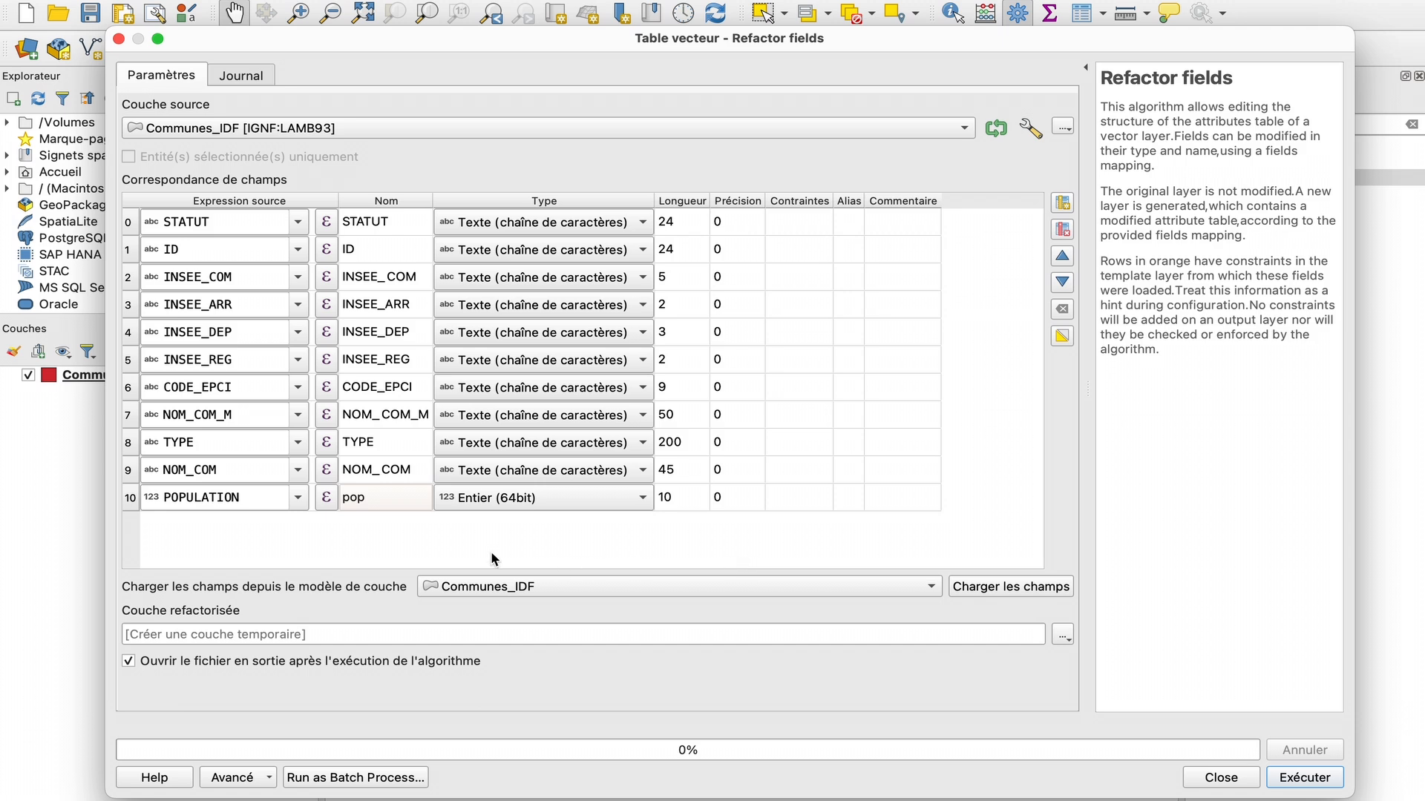
double_click(380, 474)
text(nom)
click(594, 554)
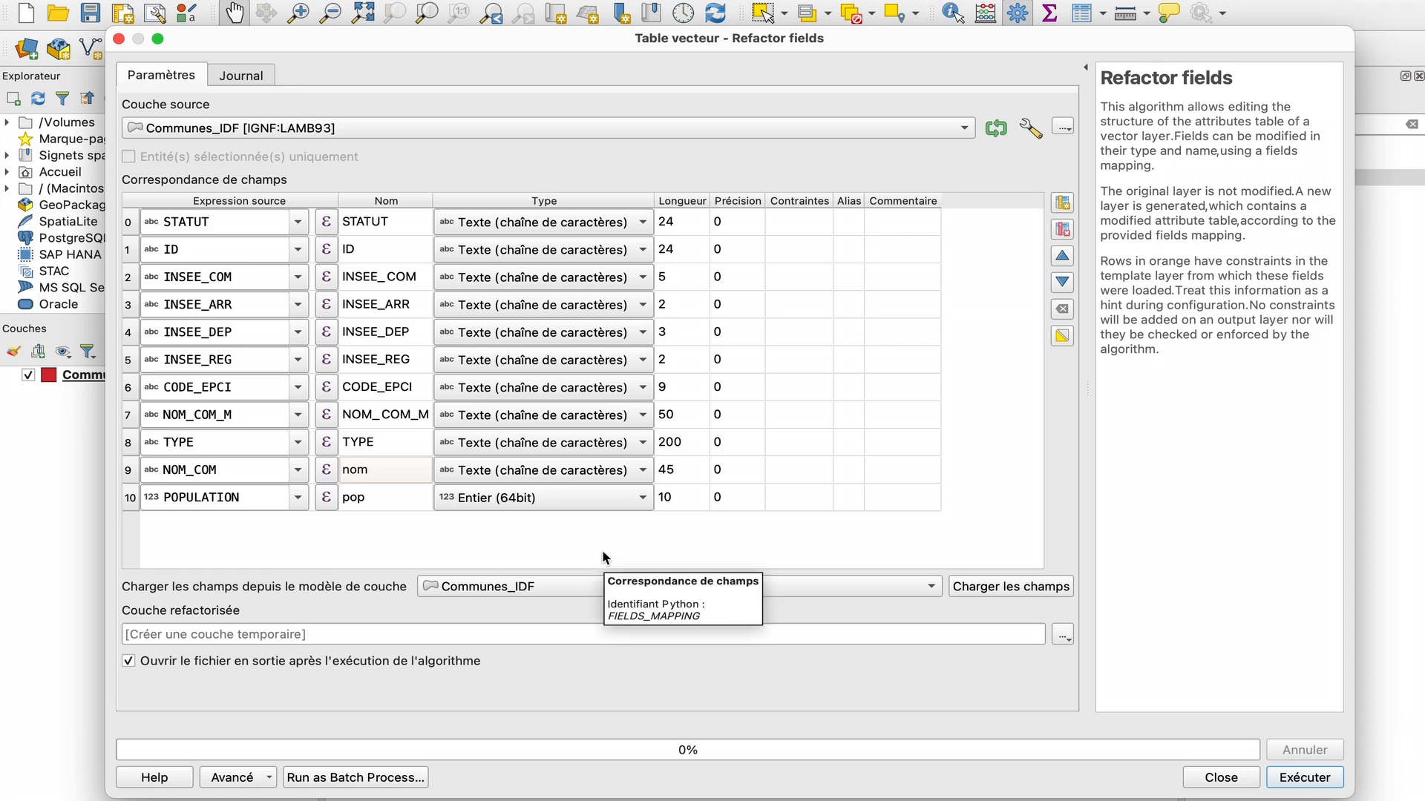
- Run the field refactoring into a temporary layer and open the attribute table of the refactored layer
click(1324, 780)
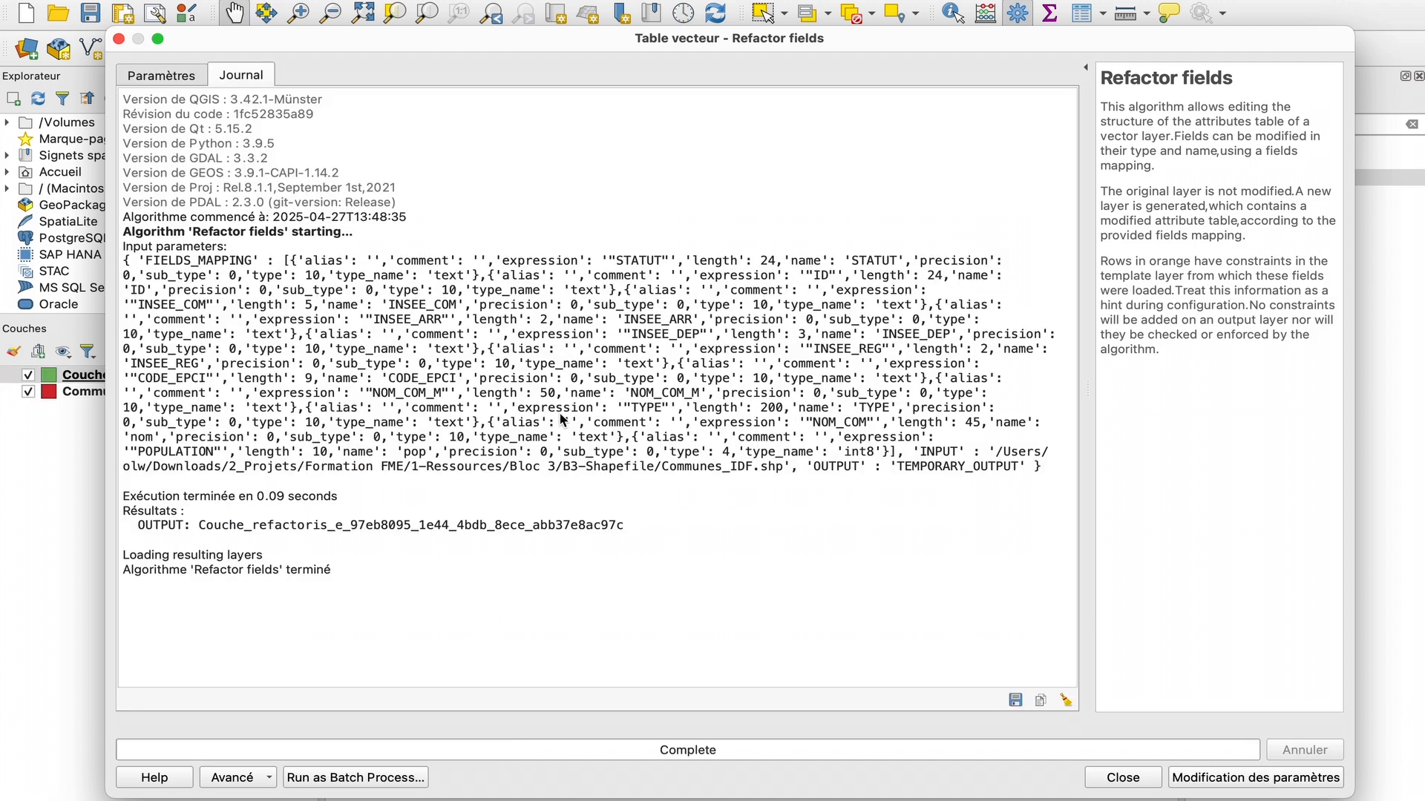
click(1129, 782)
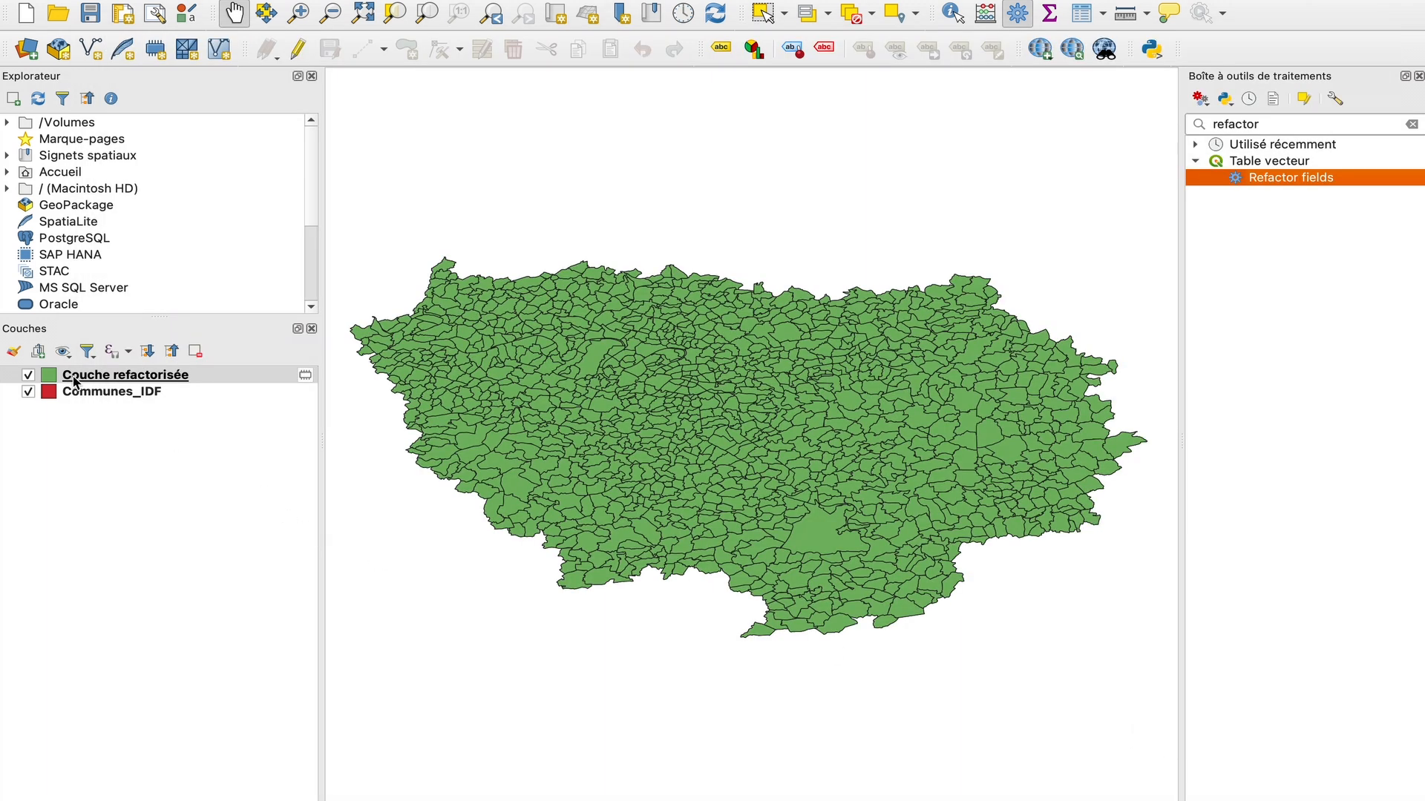
right_click(117, 377)
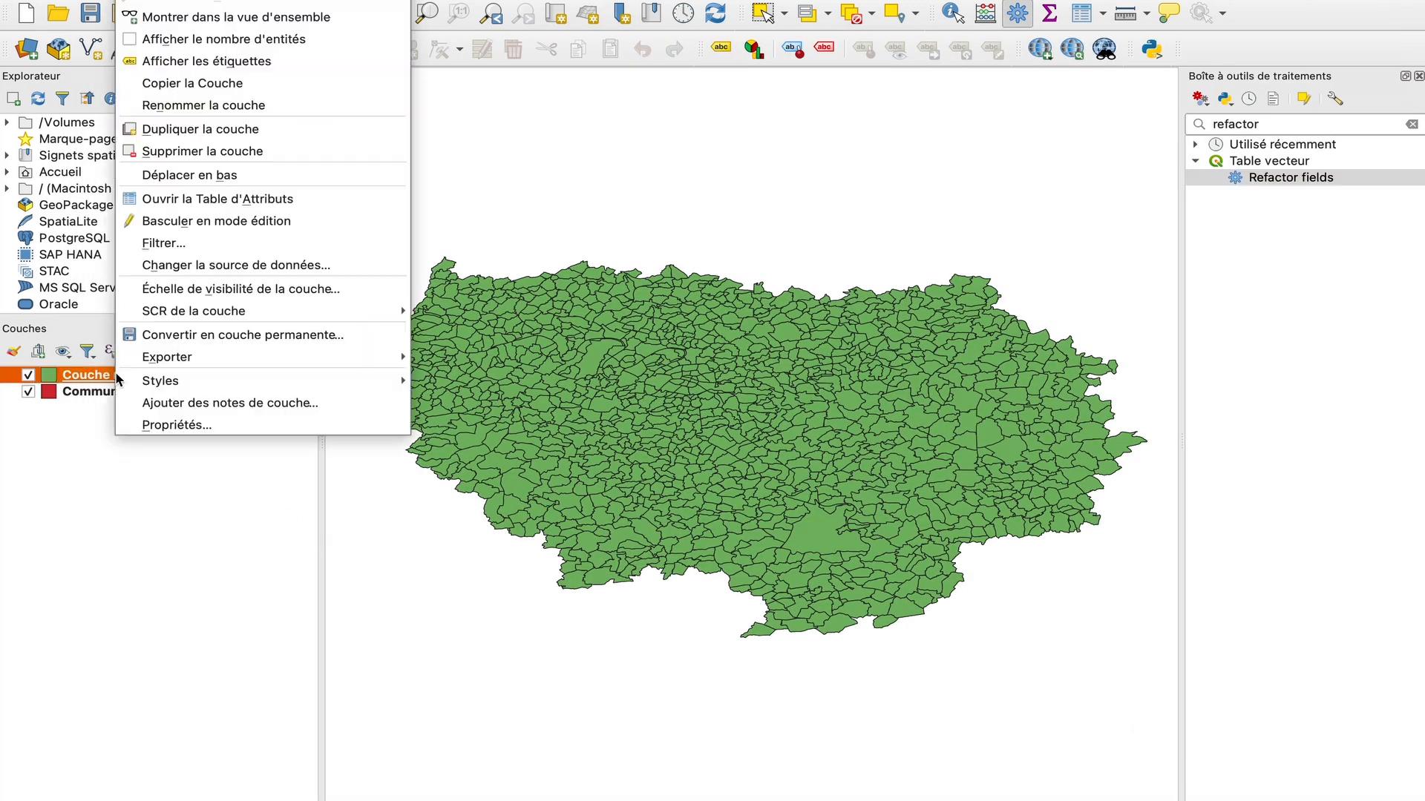
click(194, 199)
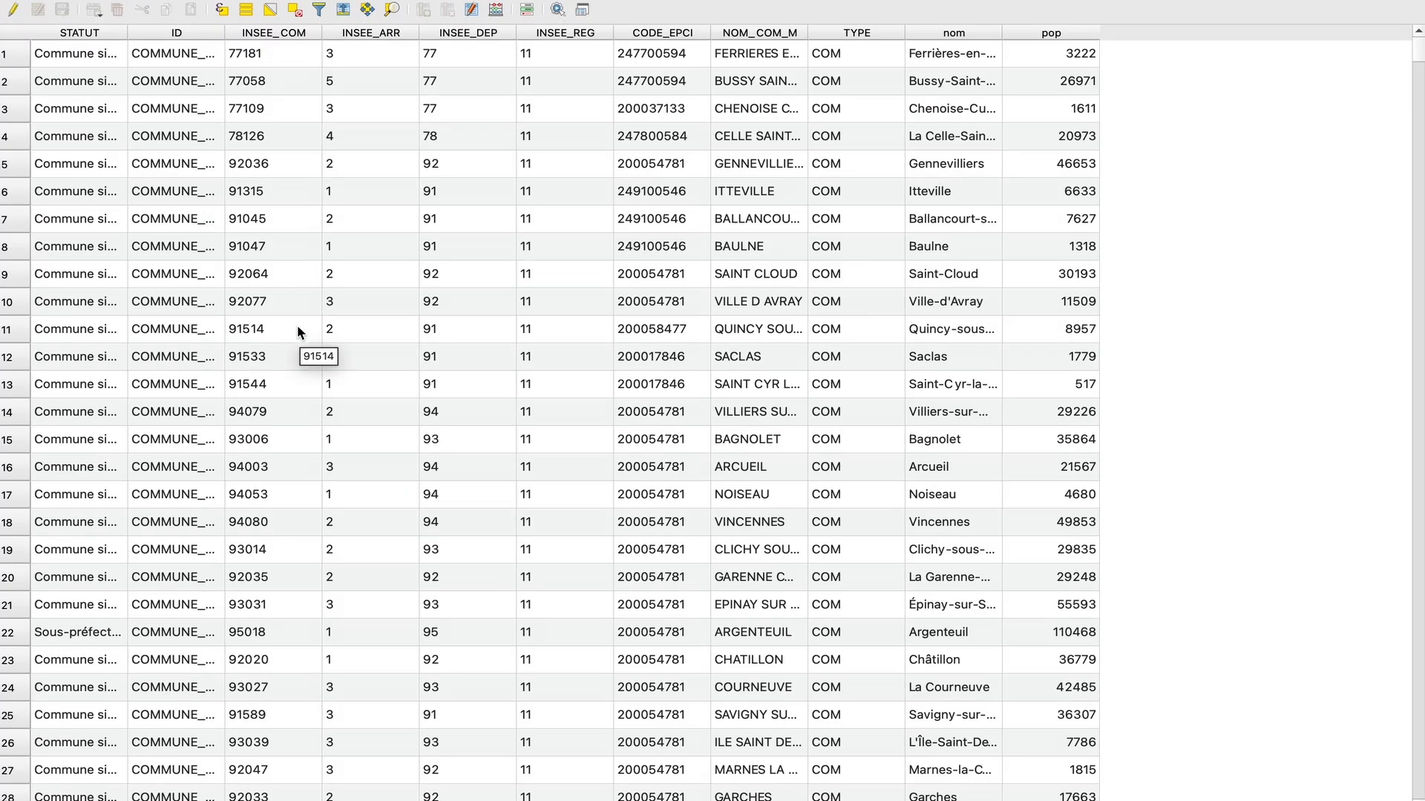